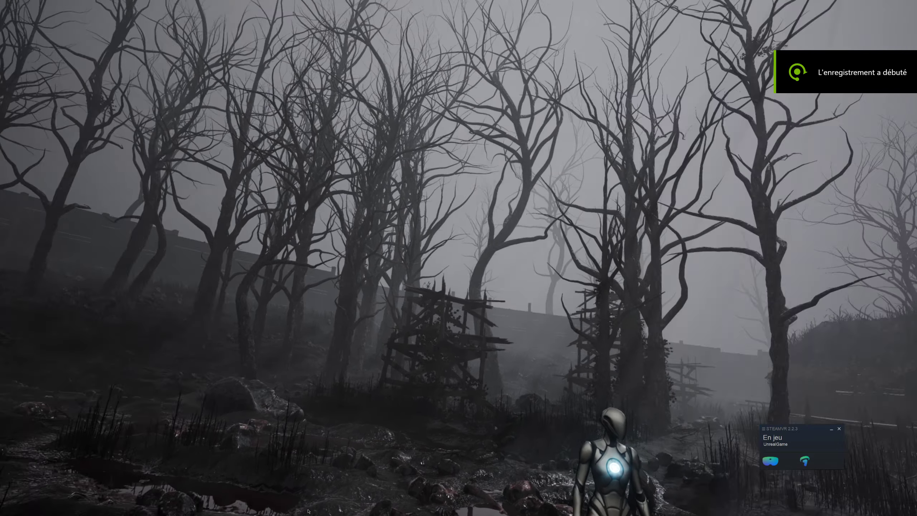
Show the Alt+Tab switcher listing the 'Vue VR', UEVR, Discord and GeForce Experience windows.
{"action": "key", "text": "alt+Tab"}
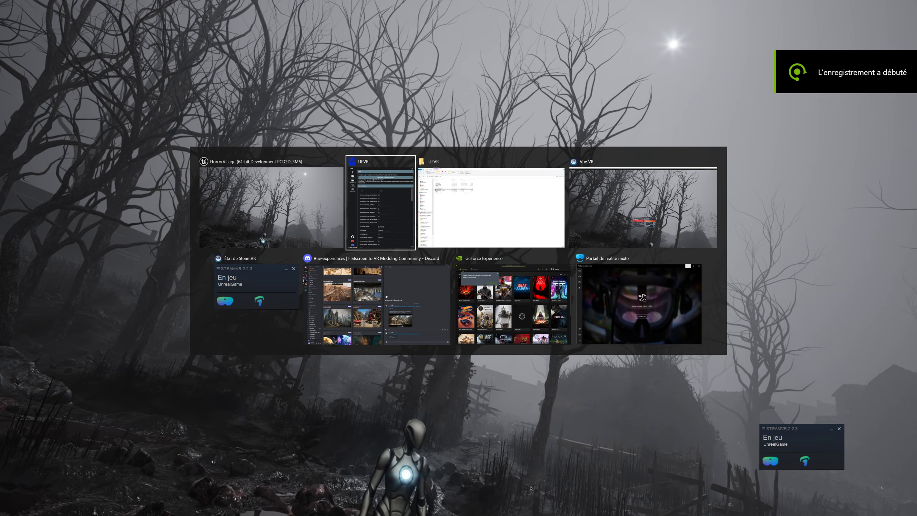